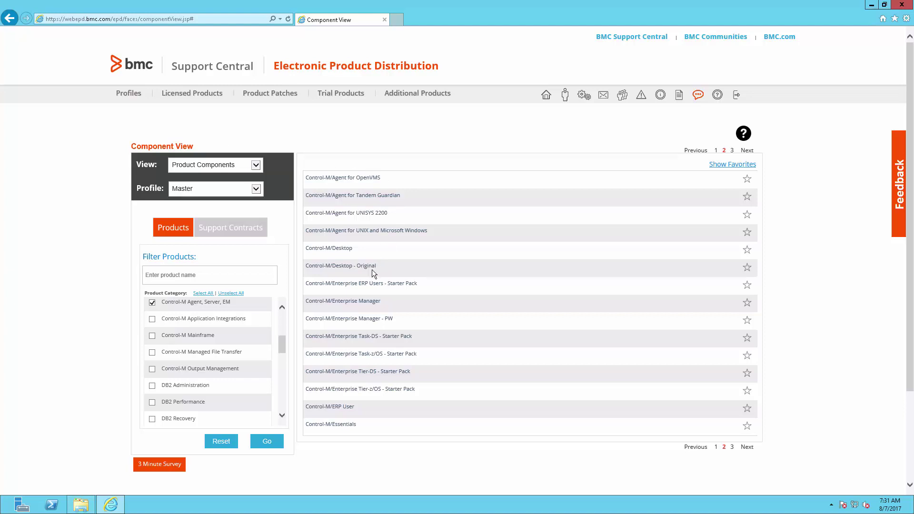
Filter the Control-M/Enterprise Manager component downloads to the Microsoft Windows/NT platform.
left_click(367, 300)
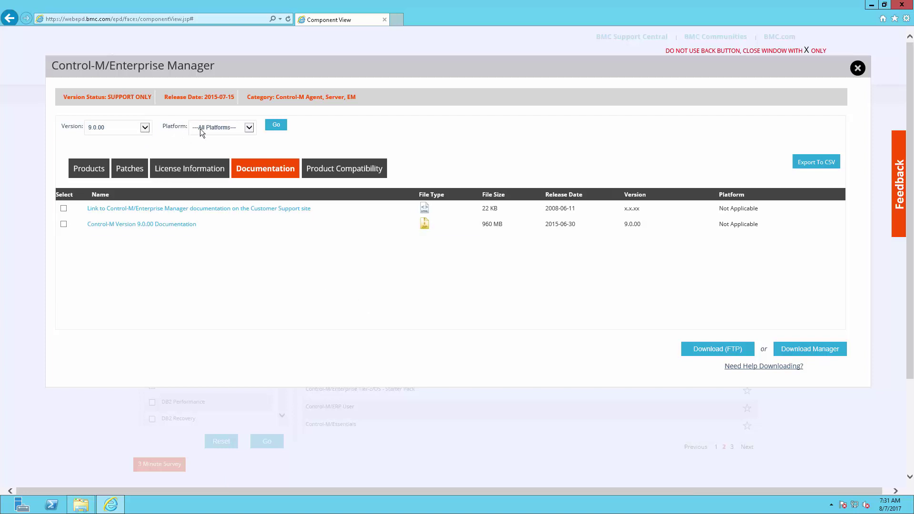
left_click(250, 128)
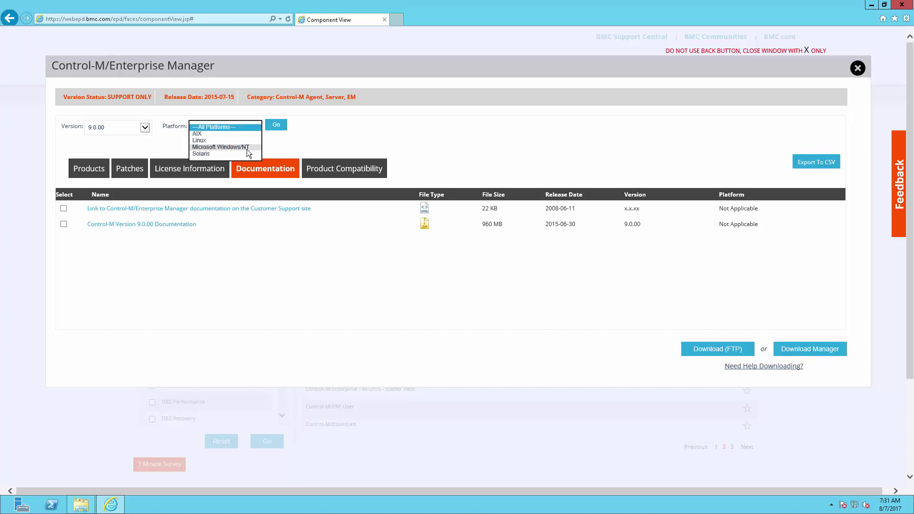
left_click(246, 148)
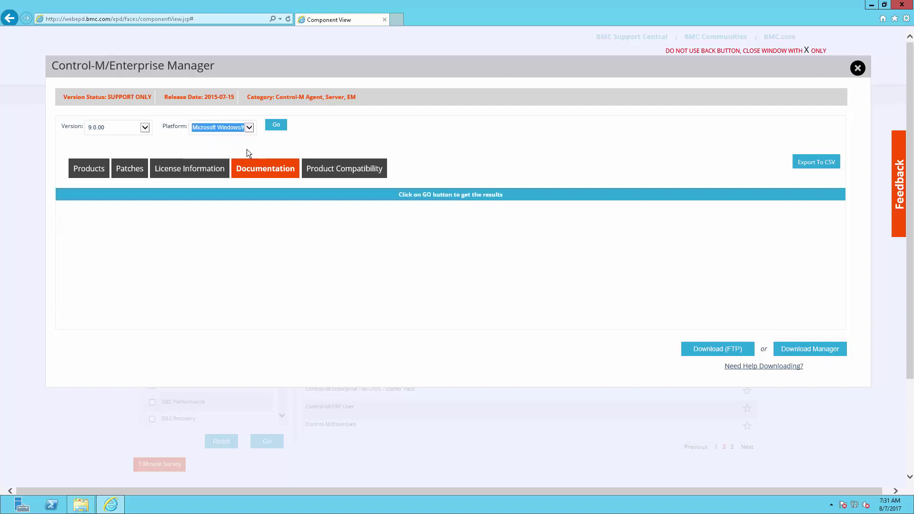
left_click(277, 127)
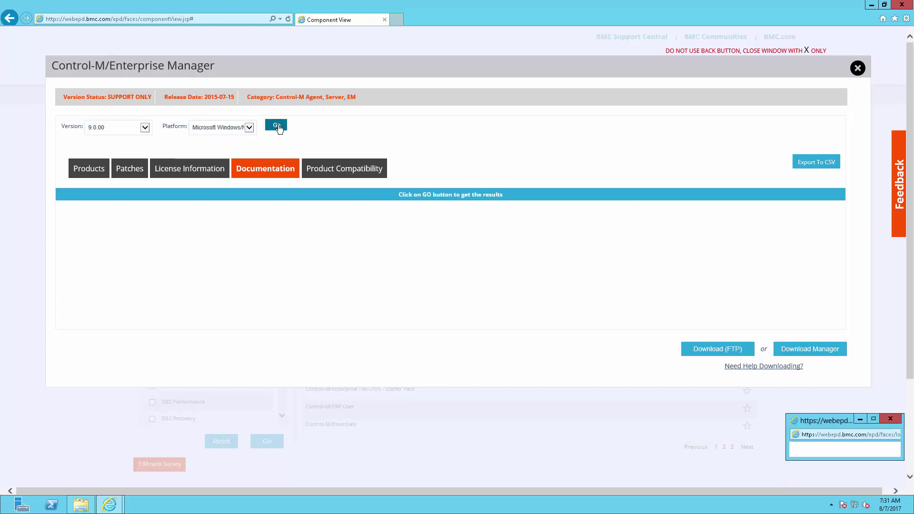
List the Control-M 9.0.00 Windows product files, then minimize the browser to the desktop.
left_click(89, 168)
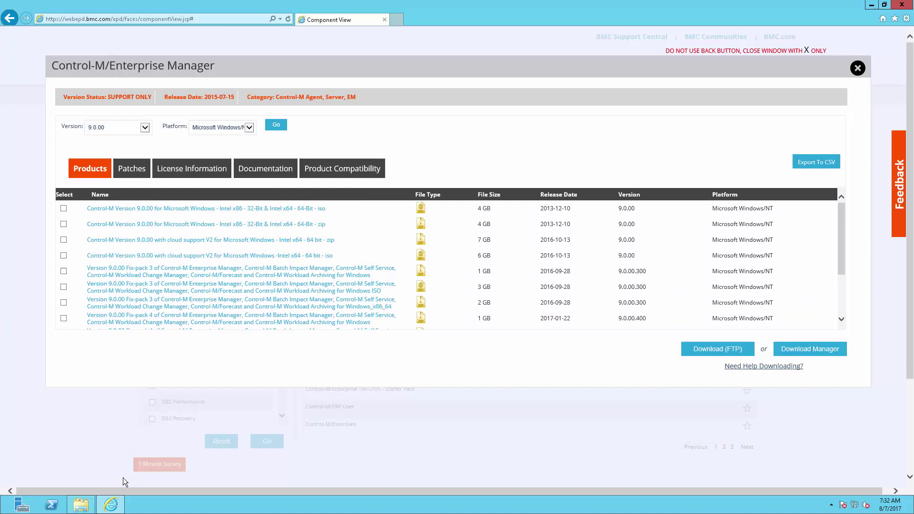
mouse_move(81, 505)
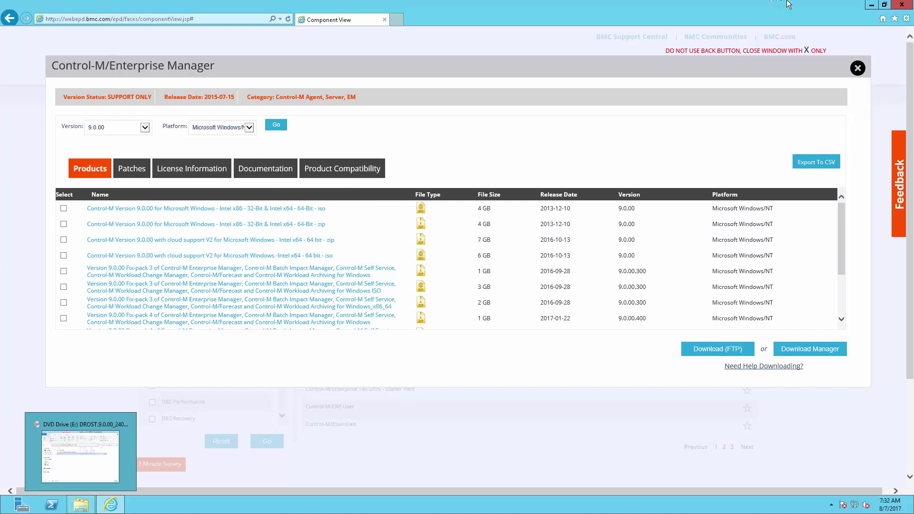
left_click(871, 6)
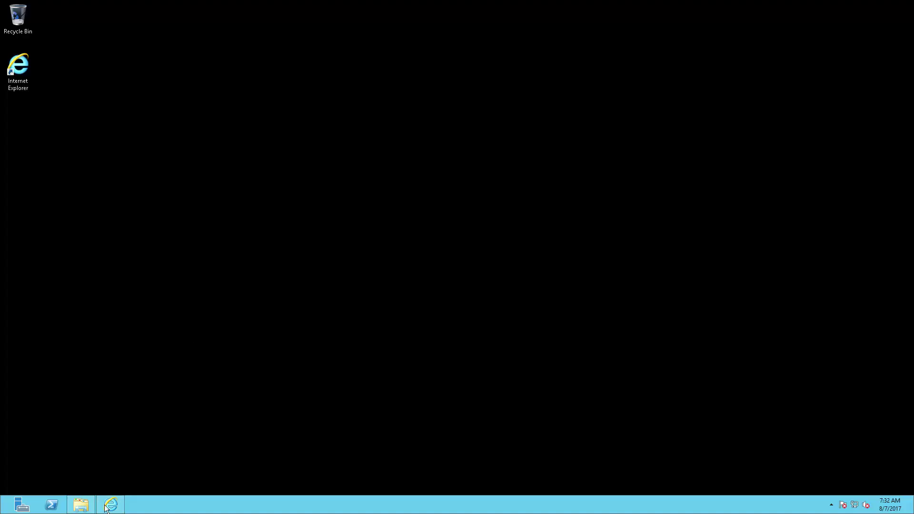
Run setup from DVD Drive (E:) as administrator using File Explorer.
left_click(81, 505)
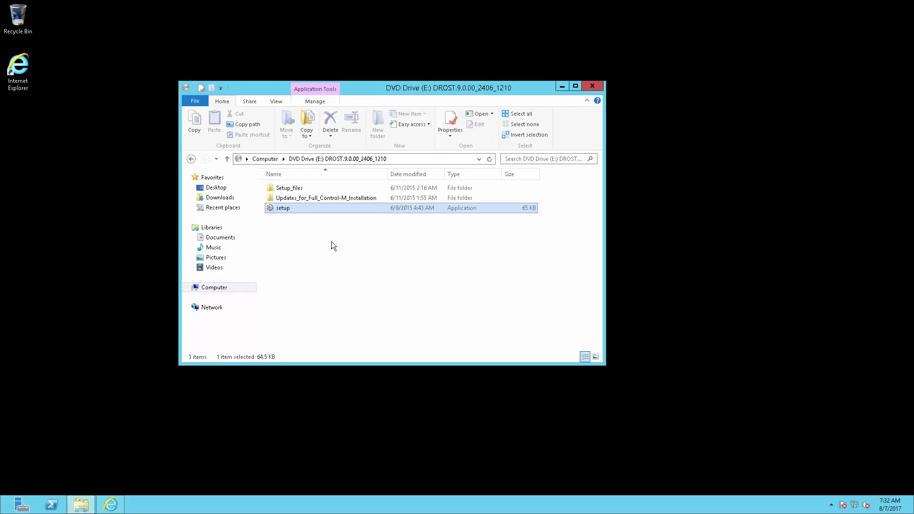
right_click(292, 211)
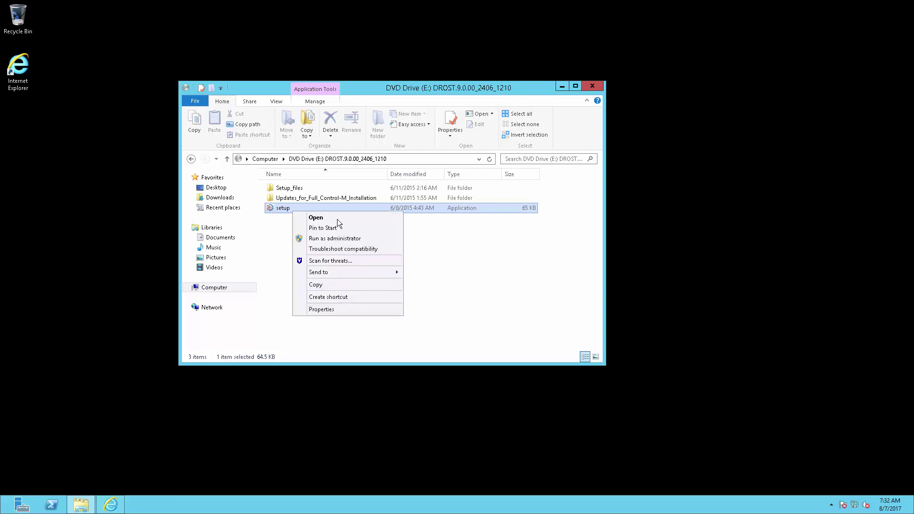
left_click(341, 239)
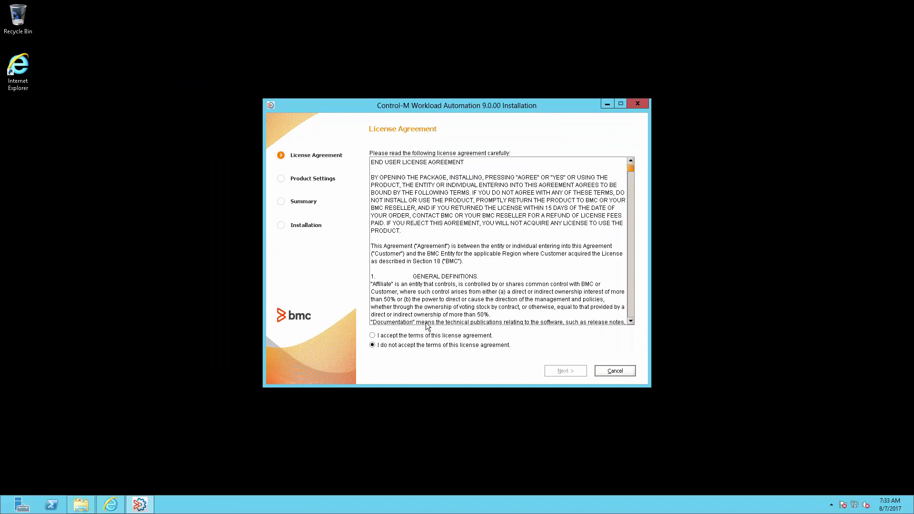
Accept the license terms and select the Control-M Client-only installation option.
left_click(372, 336)
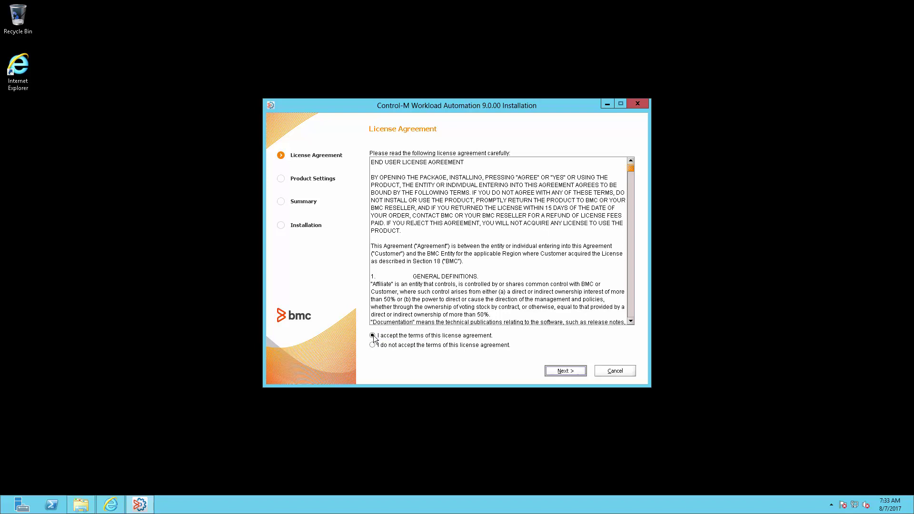
left_click(565, 371)
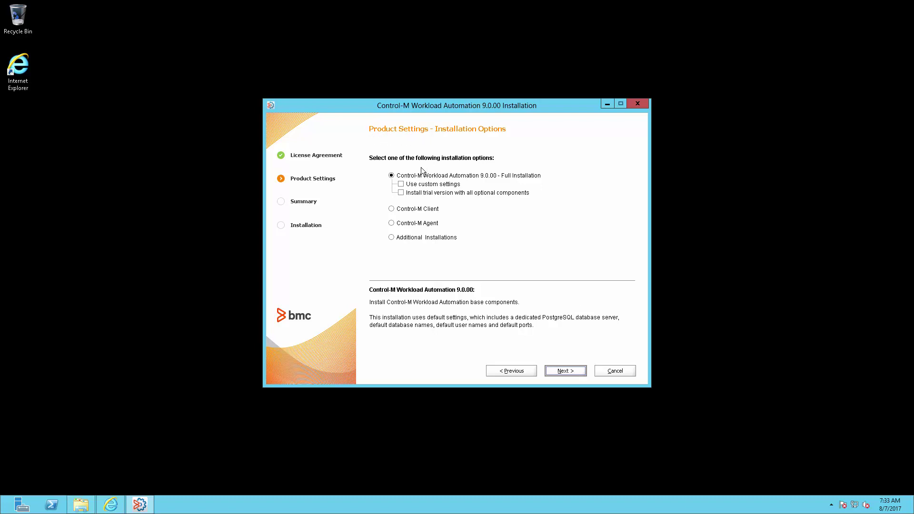
left_click(413, 210)
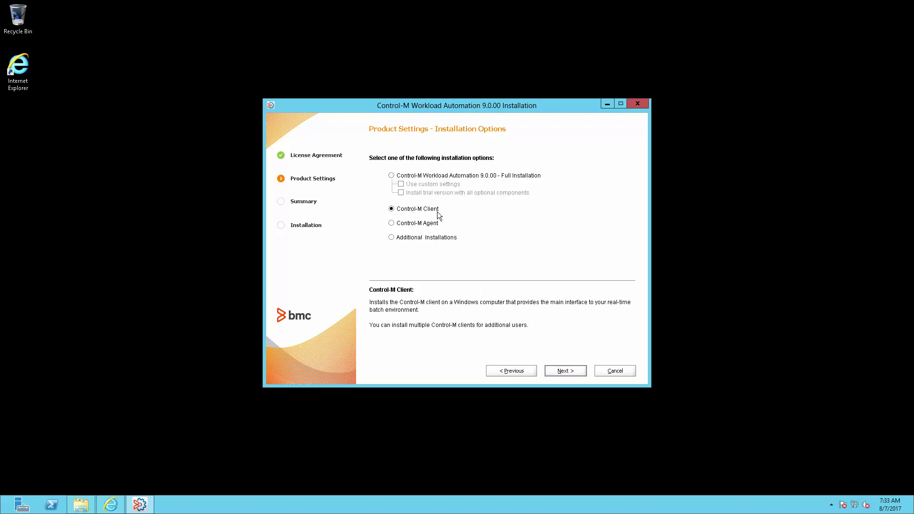
left_click(566, 372)
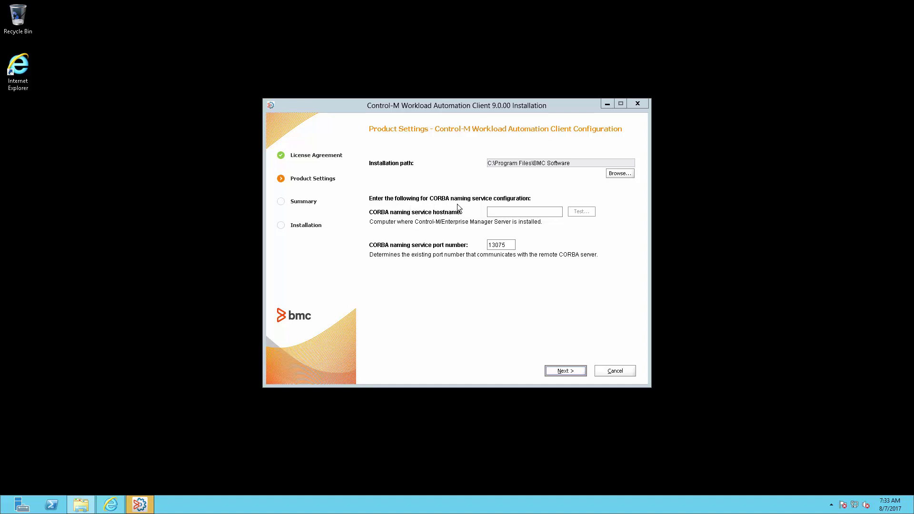
Enter the CORBA naming service hostname and confirm the host availability test passes.
left_click(498, 211)
type("w12-isanch")
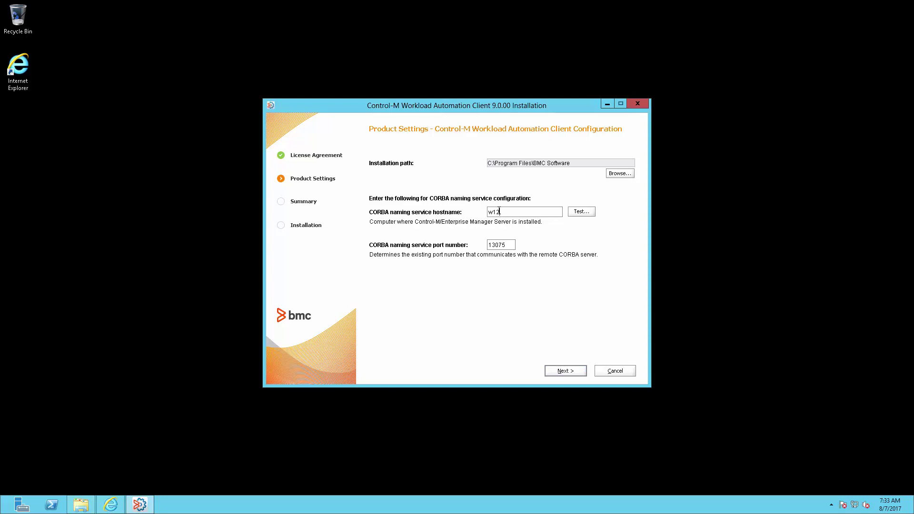
type("ez")
left_click(574, 213)
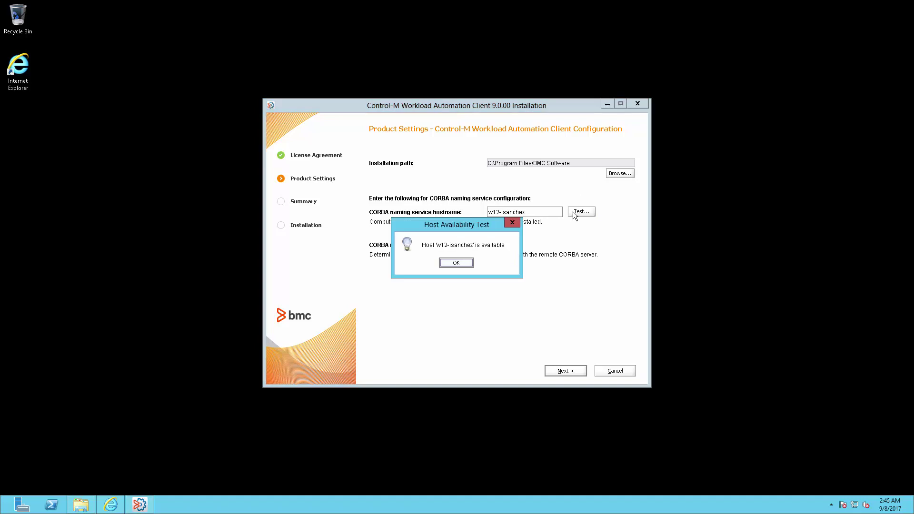
left_click(456, 263)
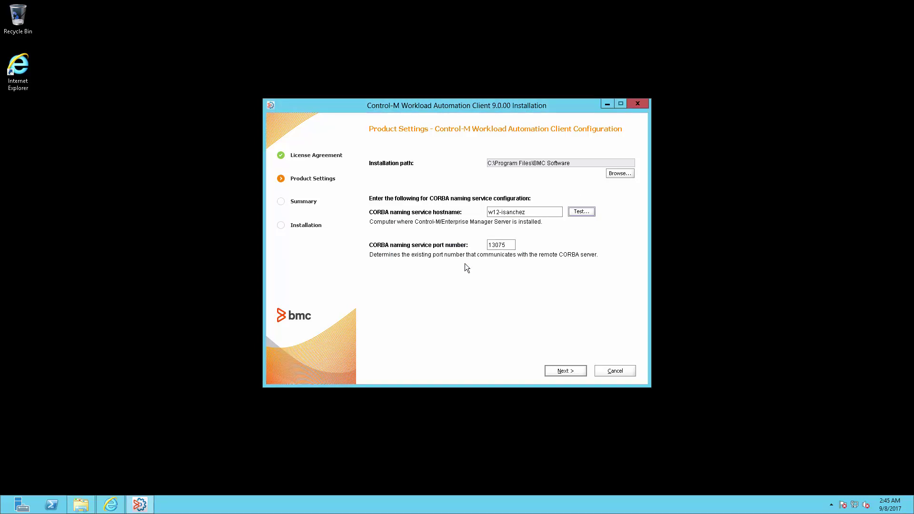
Confirm Product Settings and start installing Control-M Workload Automation Client 9.0.00 from Summary.
left_click(582, 371)
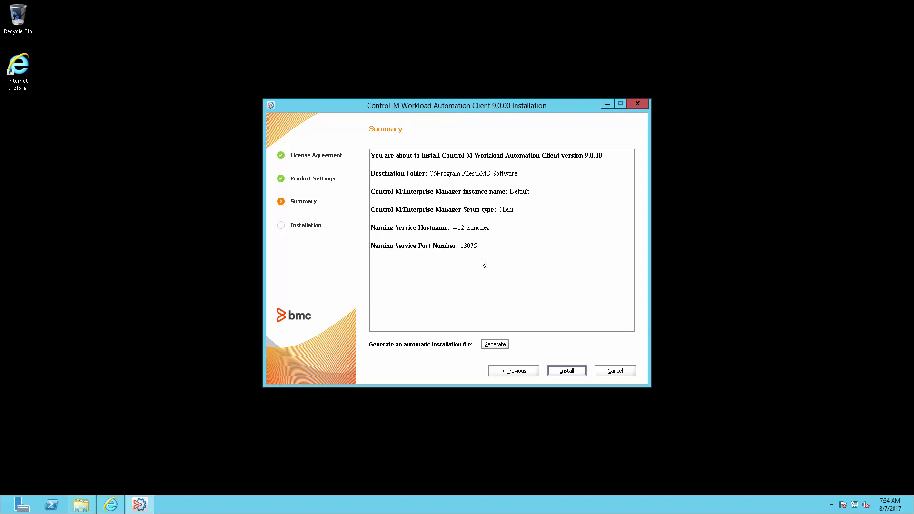
left_click(581, 373)
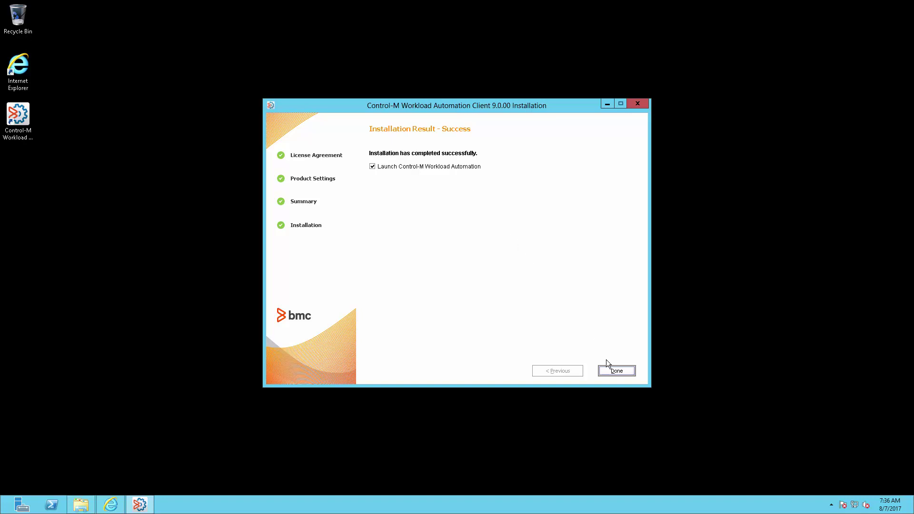
Close the finished installer, leaving a new Control-M Workload Automation desktop shortcut.
left_click(615, 371)
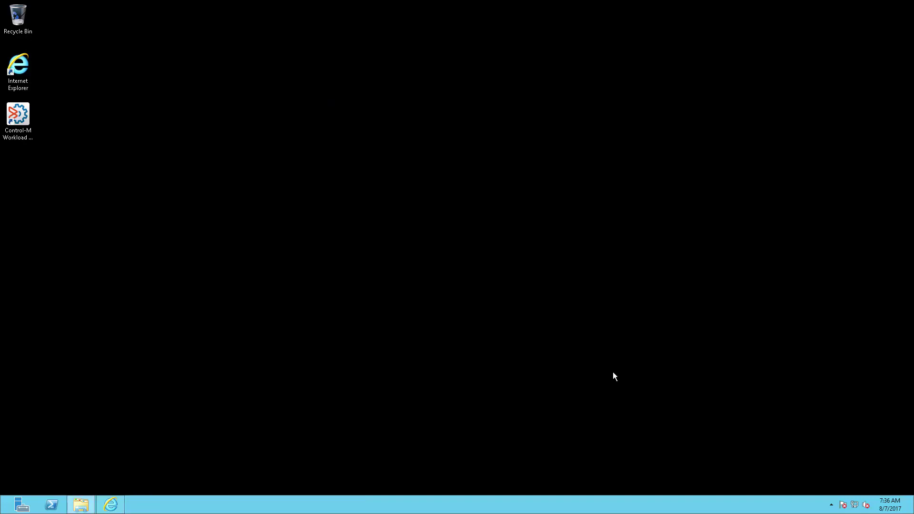